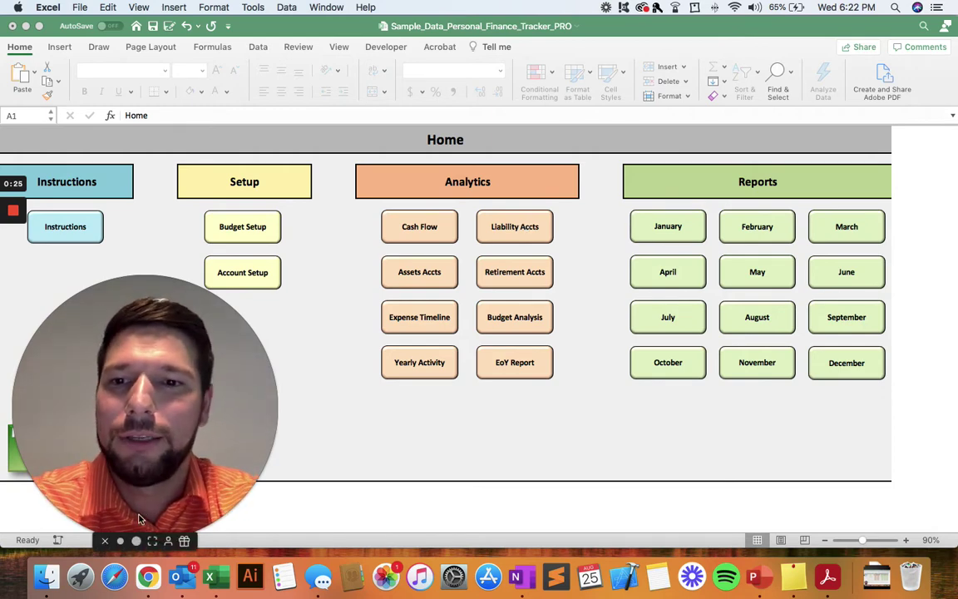
left_click(121, 541)
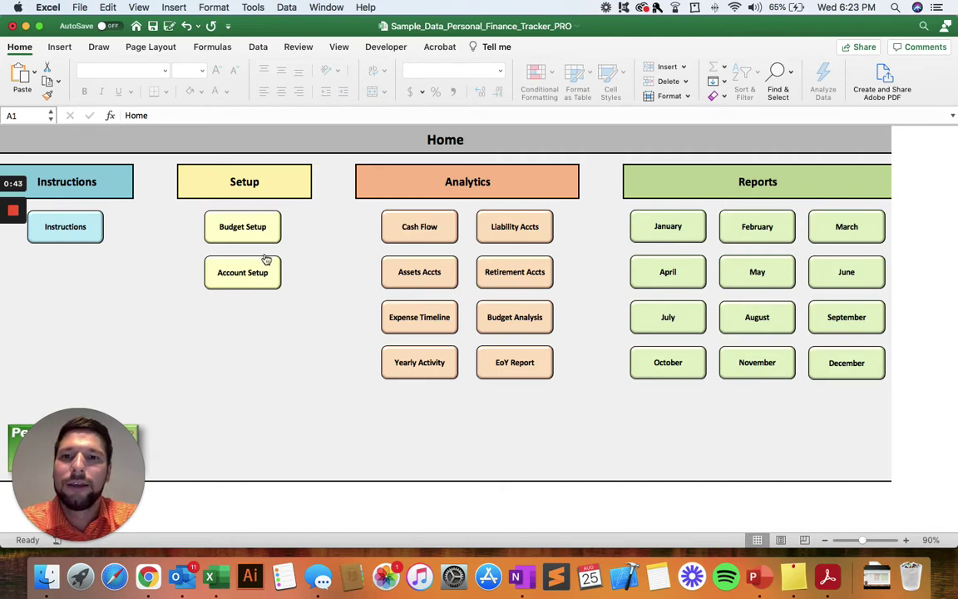
Set the Loans monthly budget to 300 on the Monthly Budget Setup sheet
left_click(237, 230)
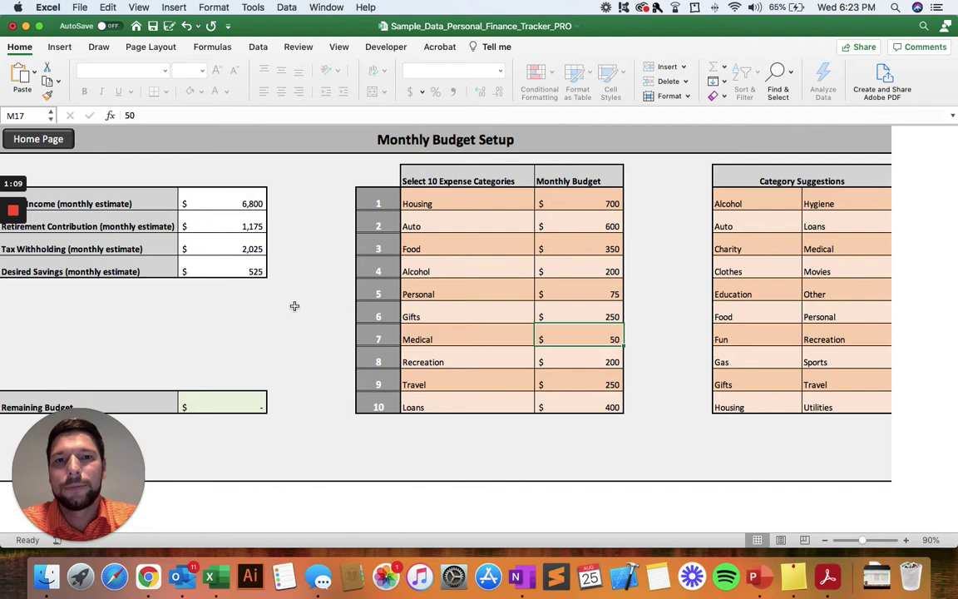
left_click(591, 407)
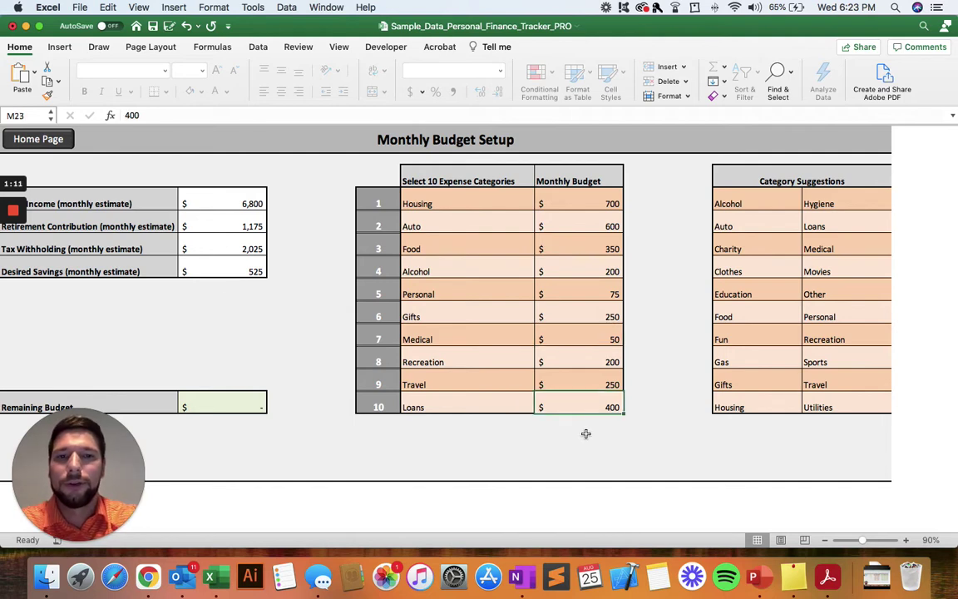
type("300")
key("Return")
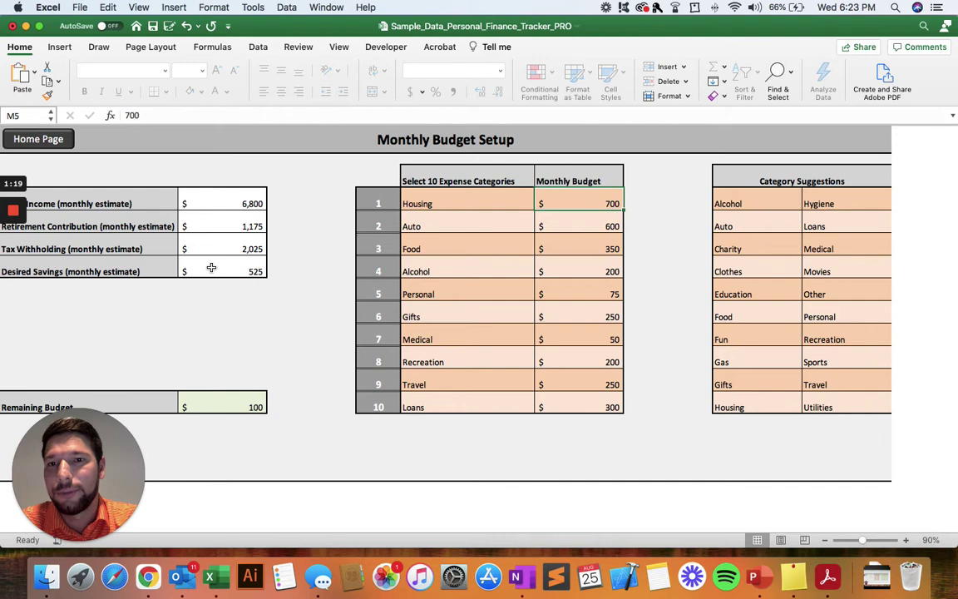
Set the Personal category's monthly budget to 175
left_click(587, 291)
type("175")
key("Return")
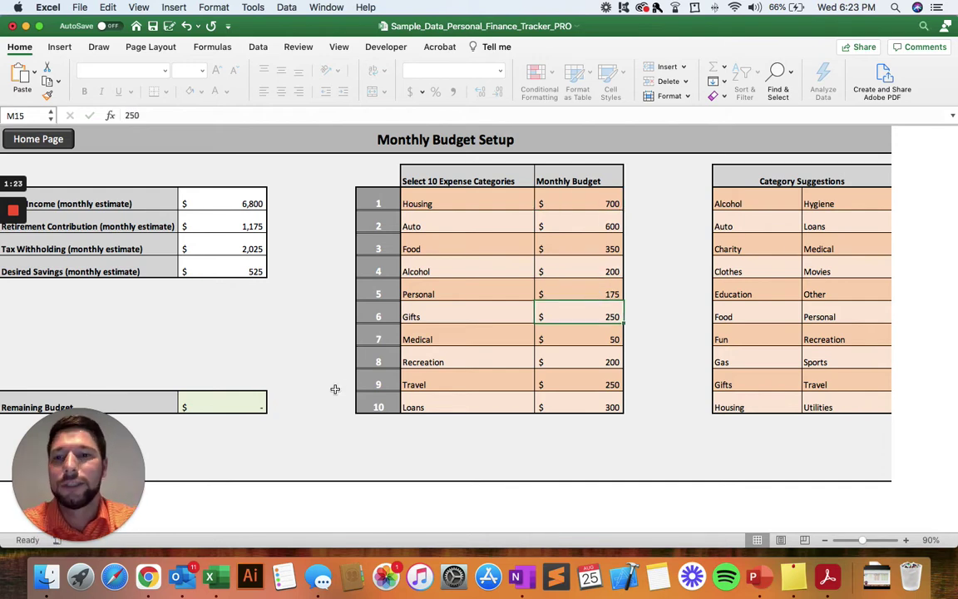
View the liability, asset and retirement entries on the Account Setup sheet, and return to the home page
left_click(52, 141)
left_click(231, 275)
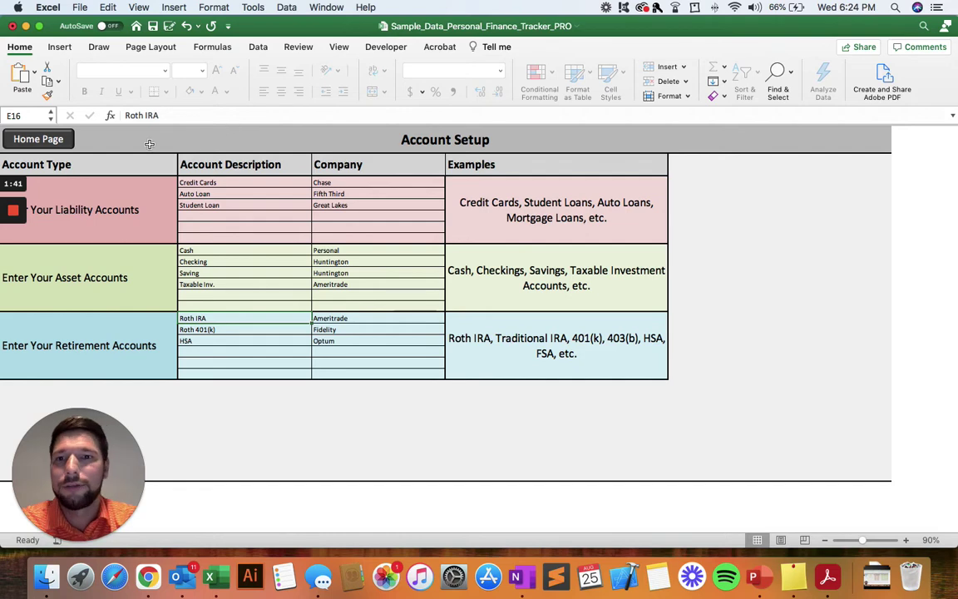
left_click(60, 138)
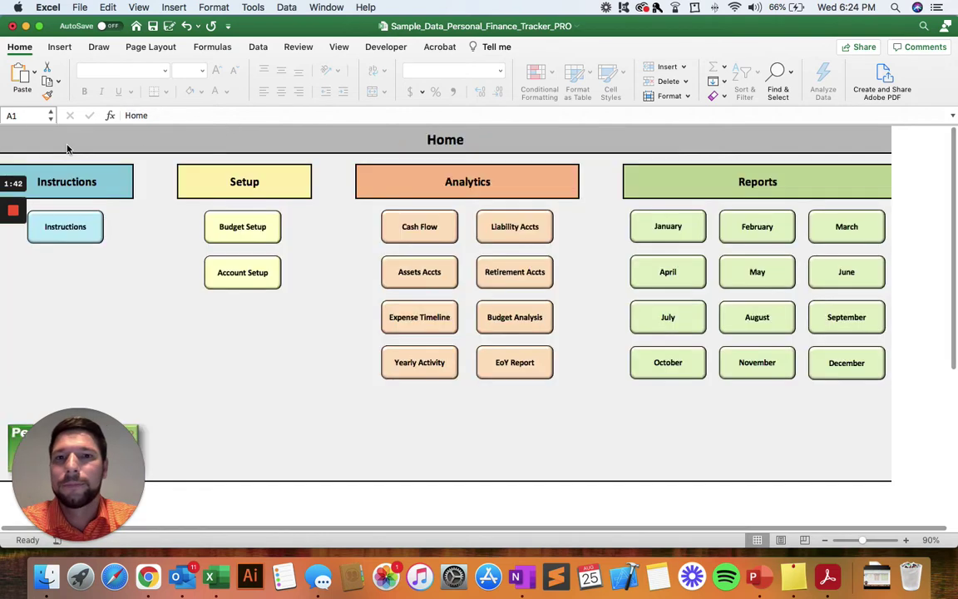
Review the January report's expense entries, account balances and summaries, and return to the home page
left_click(661, 229)
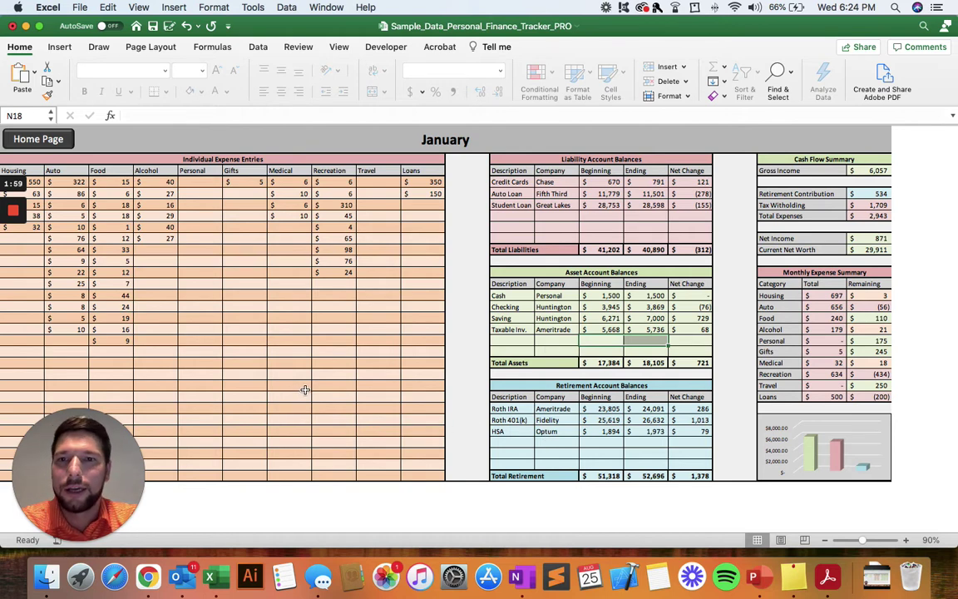
left_click(193, 251)
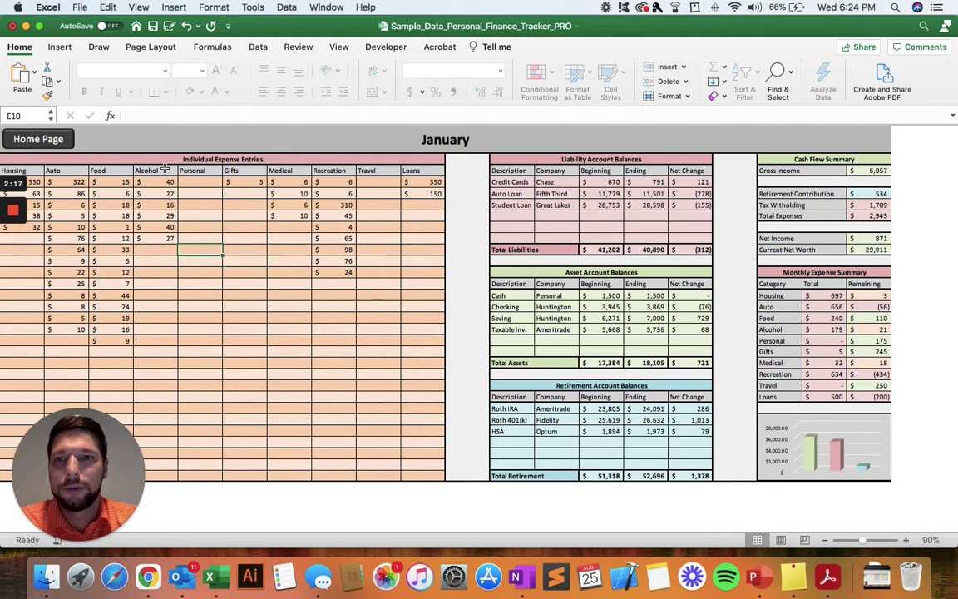
left_click(47, 135)
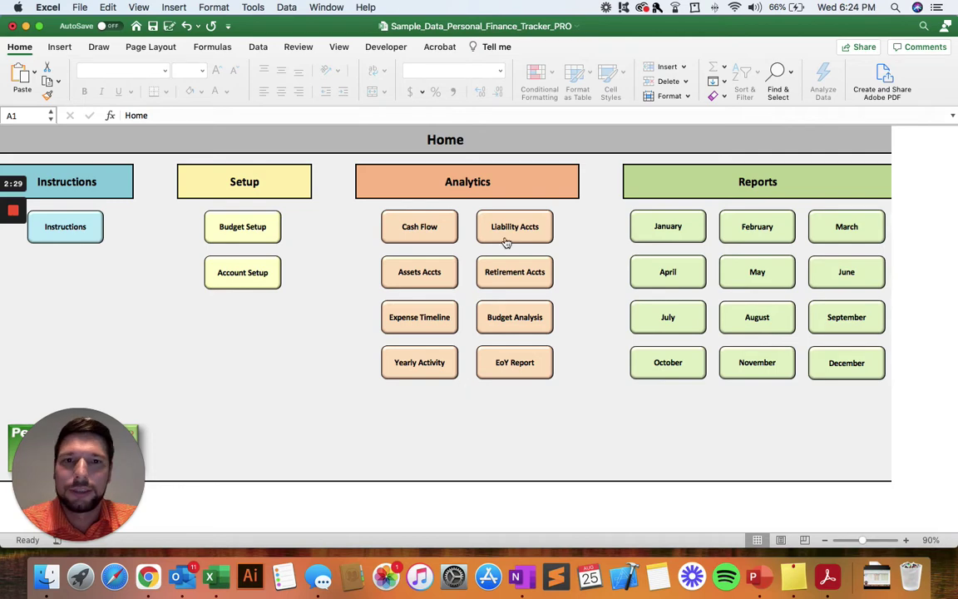
Examine the monthly bars in the Cash Flow chart, including April's net income, and return to the home page
left_click(446, 237)
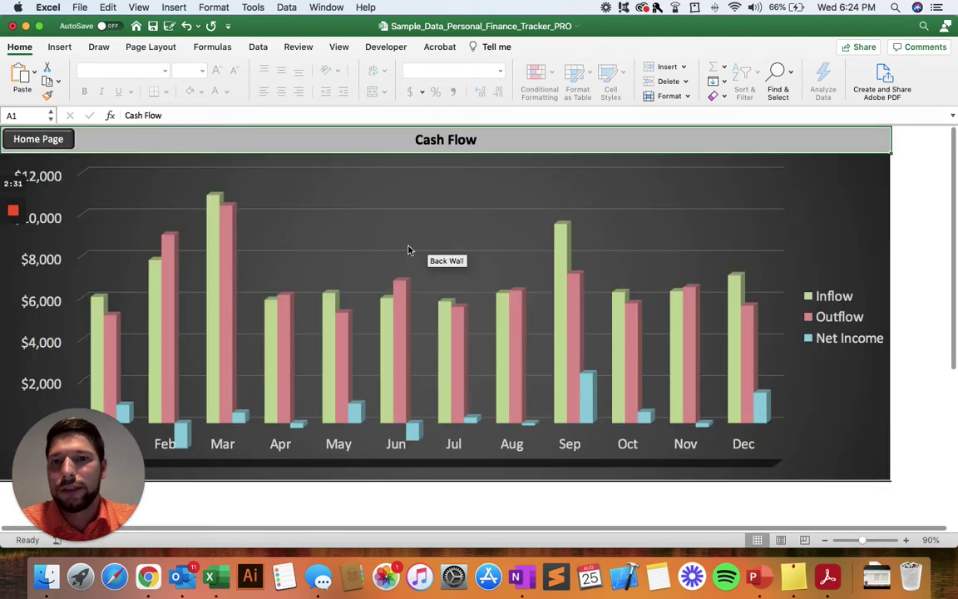
mouse_move(267, 331)
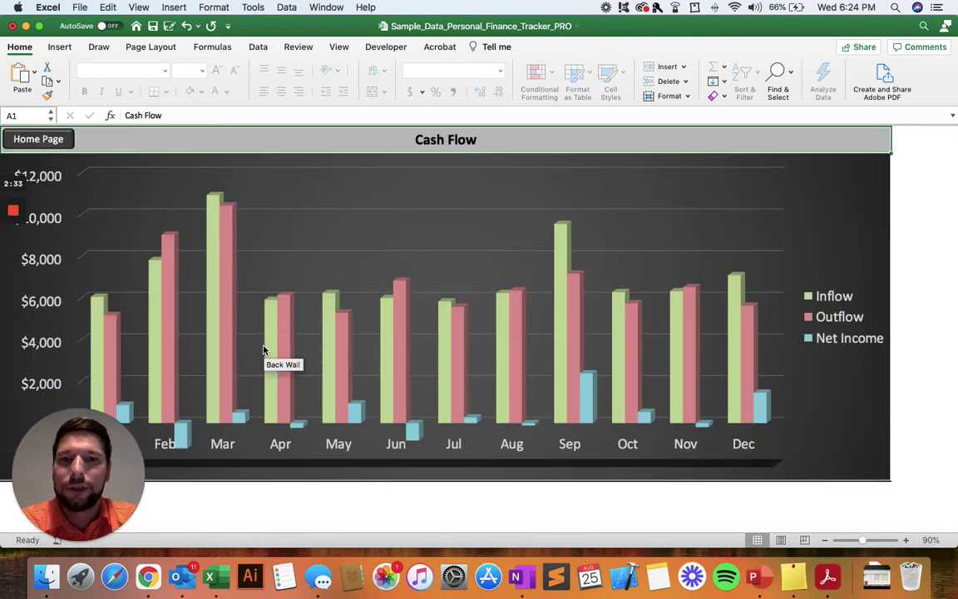
mouse_move(284, 351)
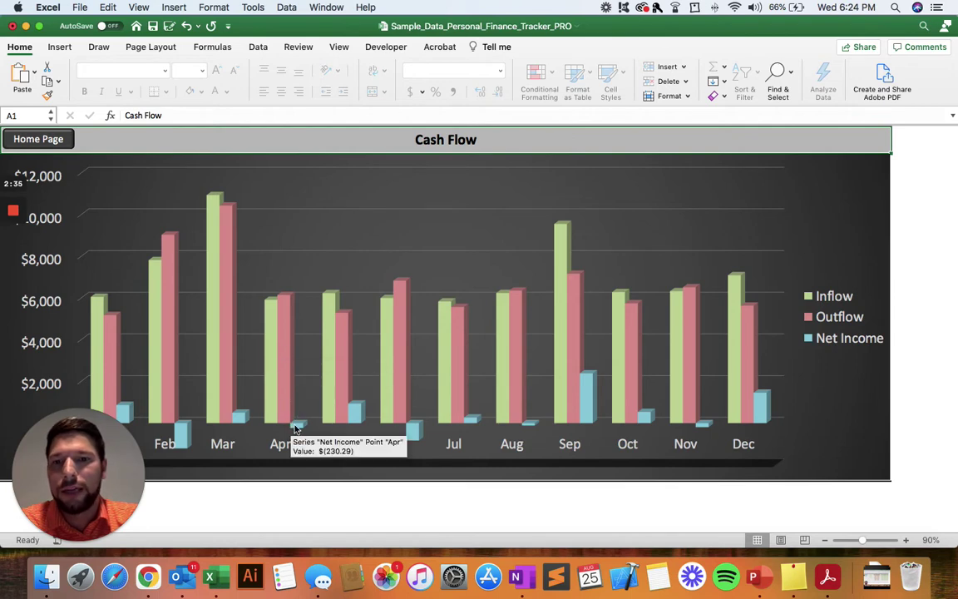
left_click(50, 135)
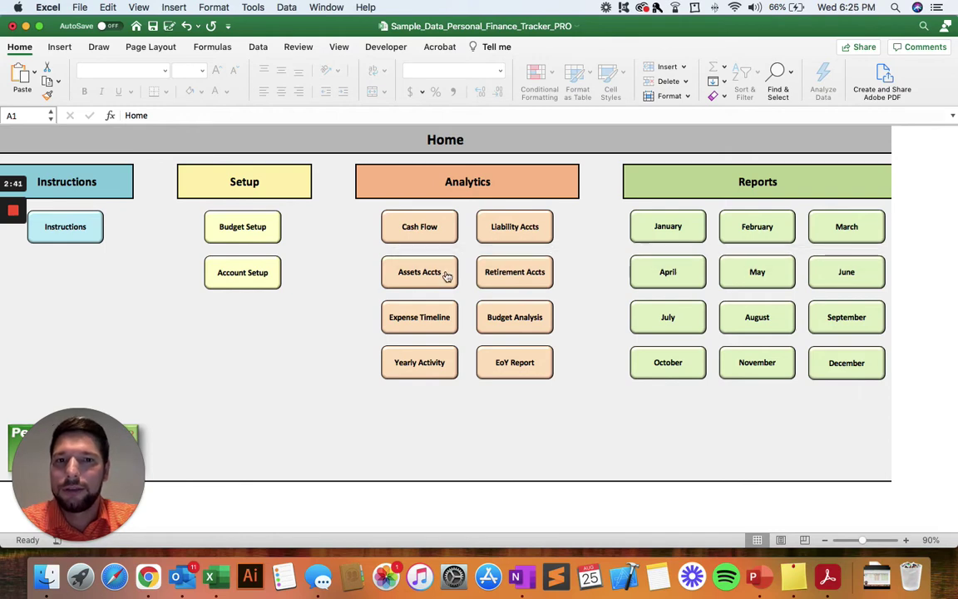
View the Liability, Asset and Retirement Accounts charts one after another, ending back on the home page
left_click(513, 239)
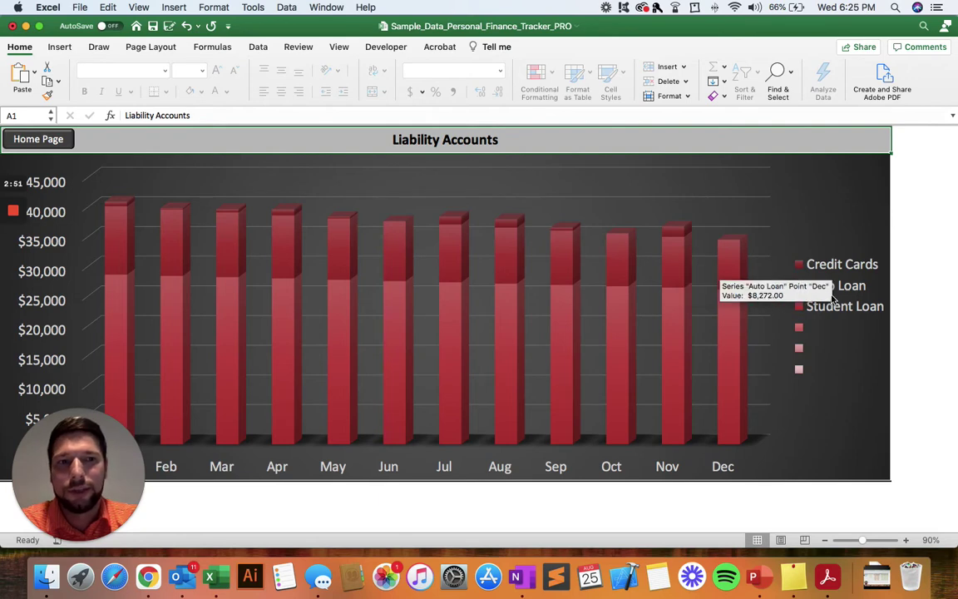
left_click(38, 140)
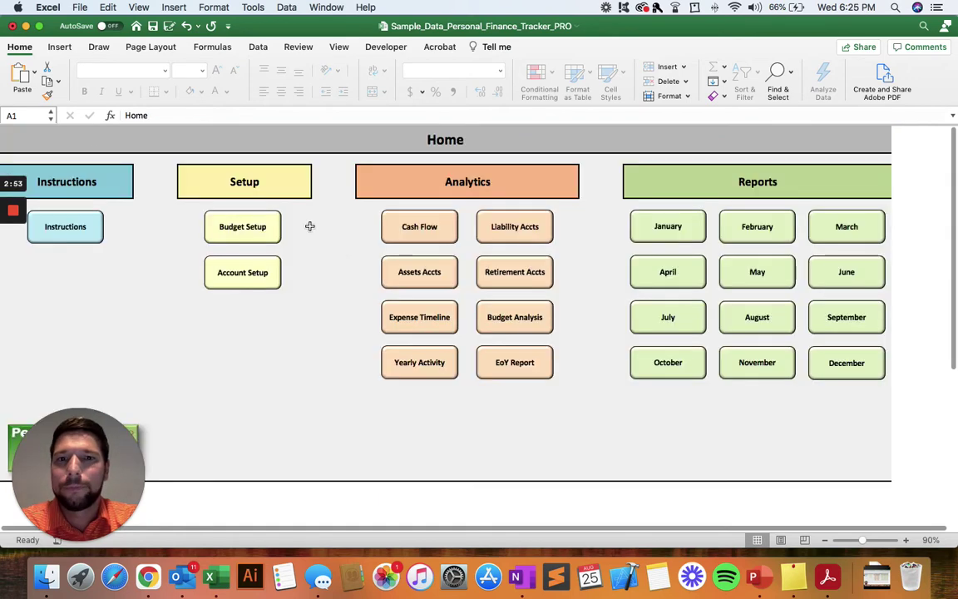
left_click(407, 274)
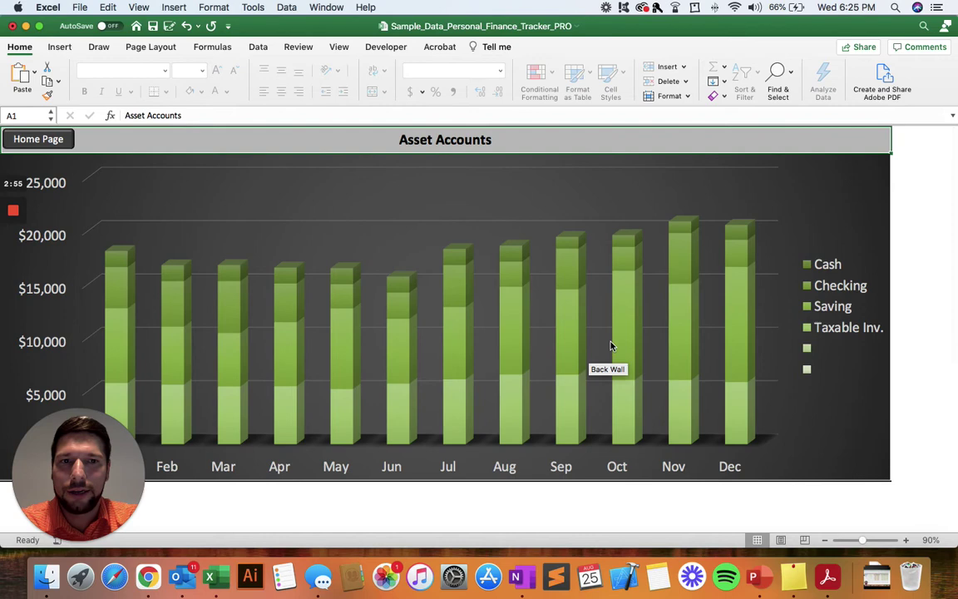
left_click(38, 138)
left_click(521, 286)
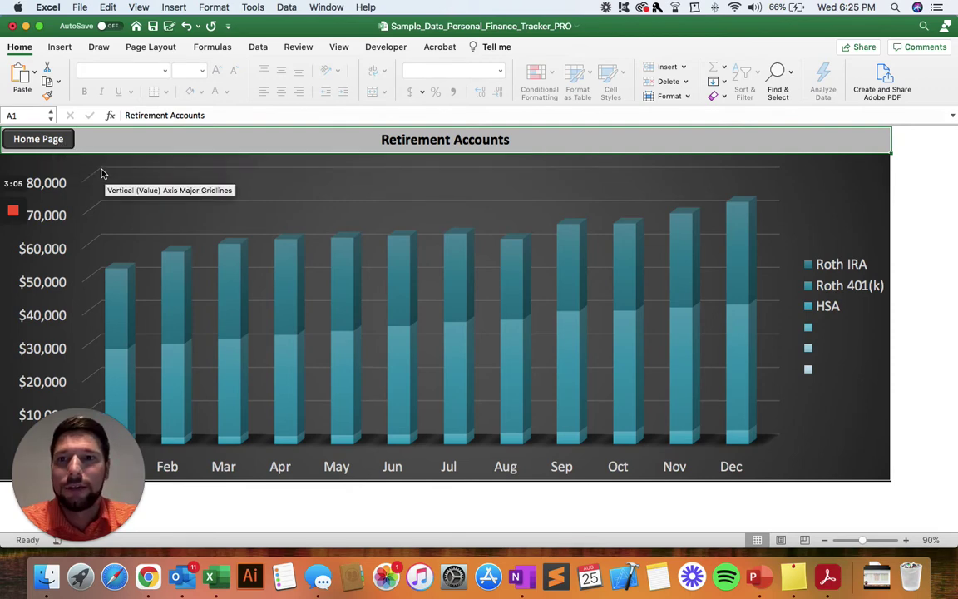
left_click(59, 139)
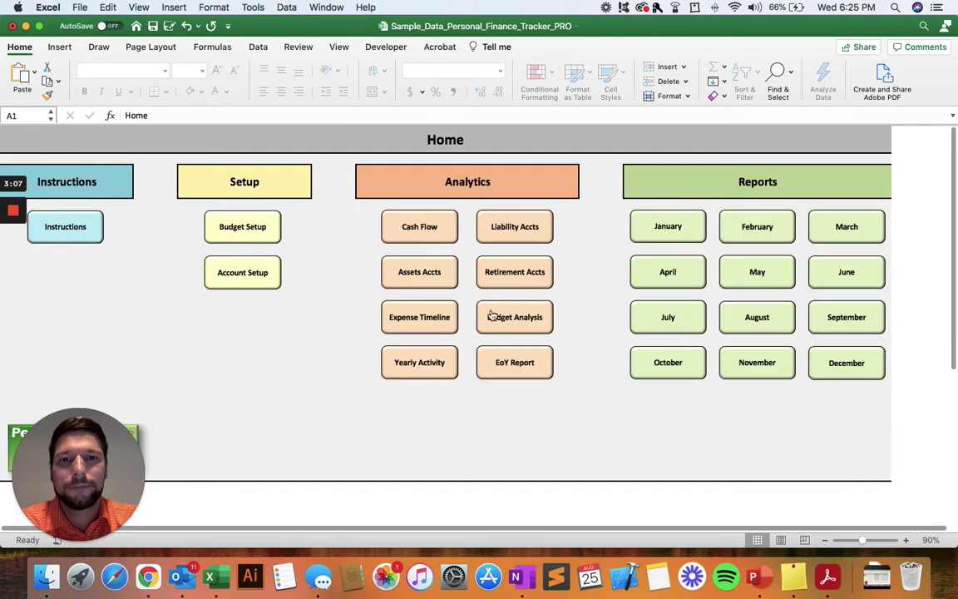
Review the Expenses Timeline charts and the Budget Analysis table, ending back on the home page
left_click(429, 317)
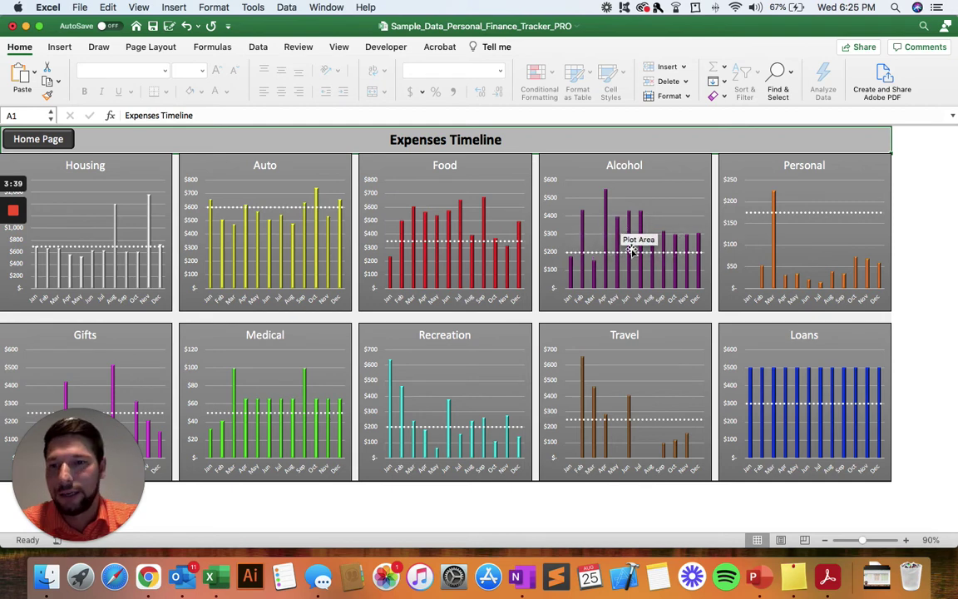
left_click(31, 136)
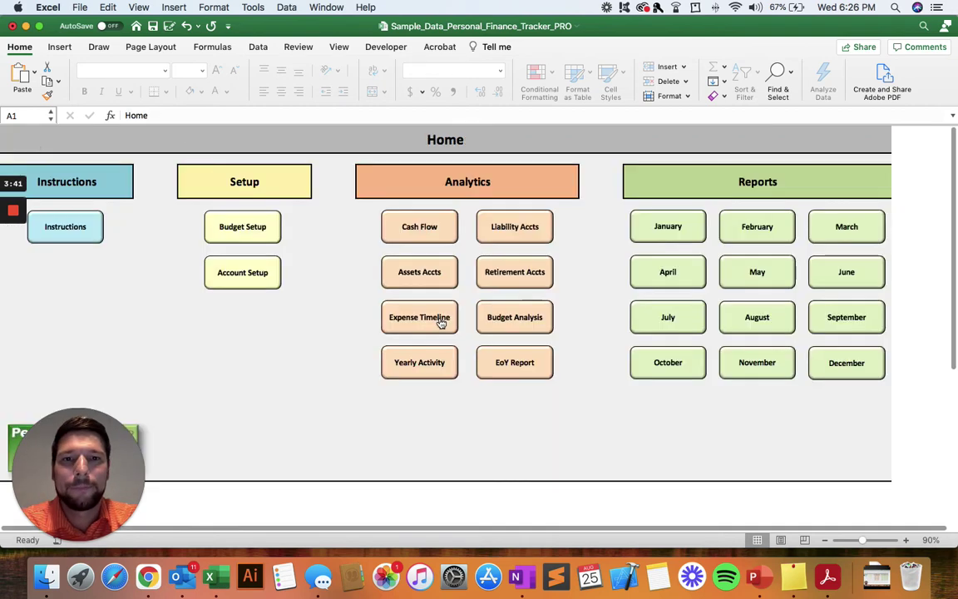
left_click(514, 318)
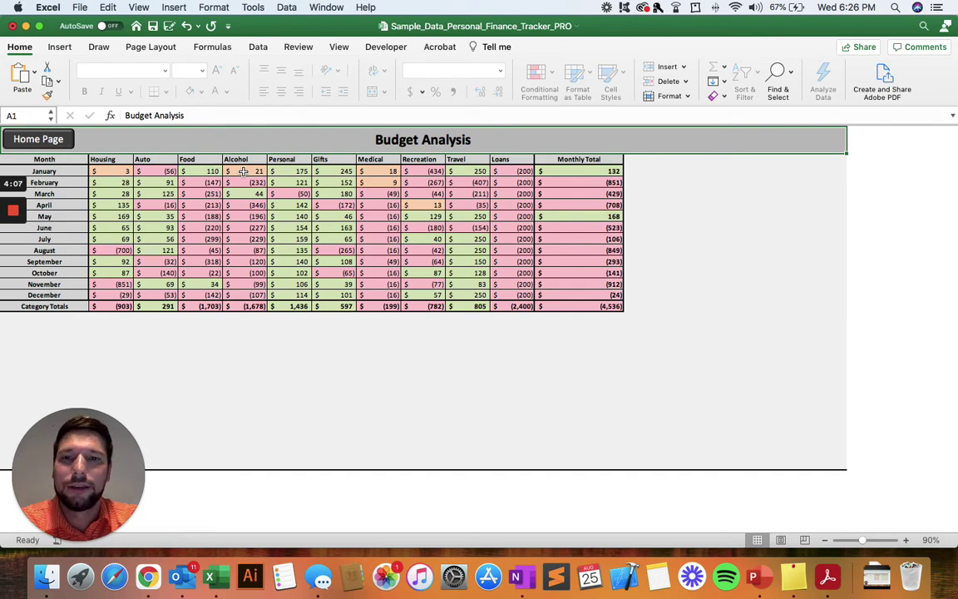
left_click(60, 135)
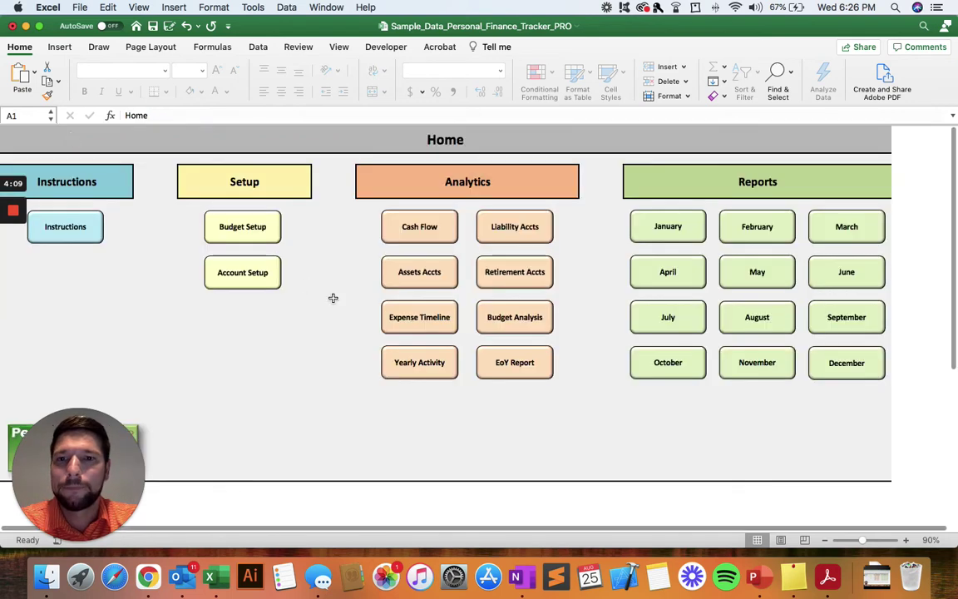
Examine all the charts on the Yearly Activity dashboard
left_click(421, 364)
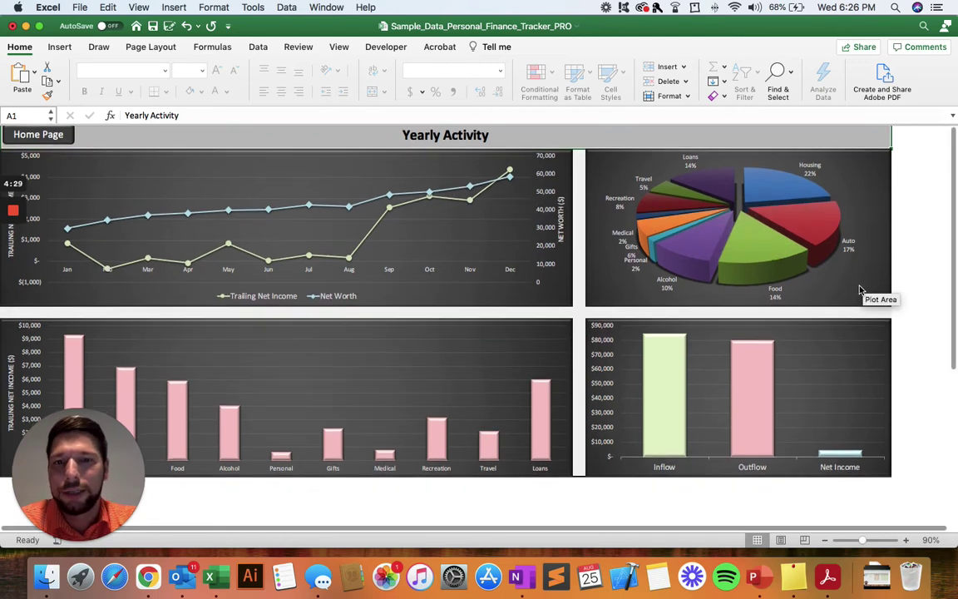
scroll(861, 290, "down", 1)
scroll(861, 289, "up", 1)
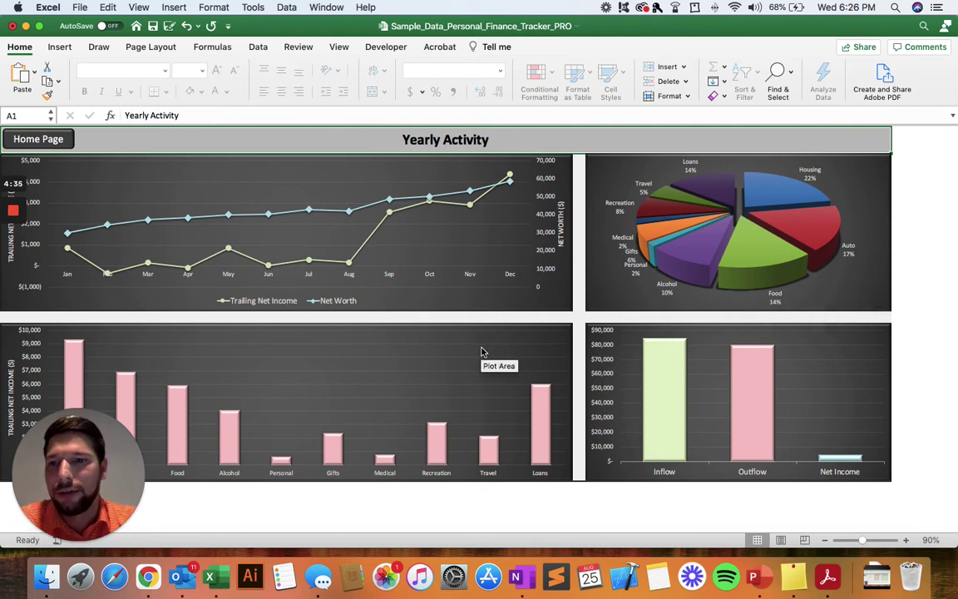
scroll(481, 352, "down", 3)
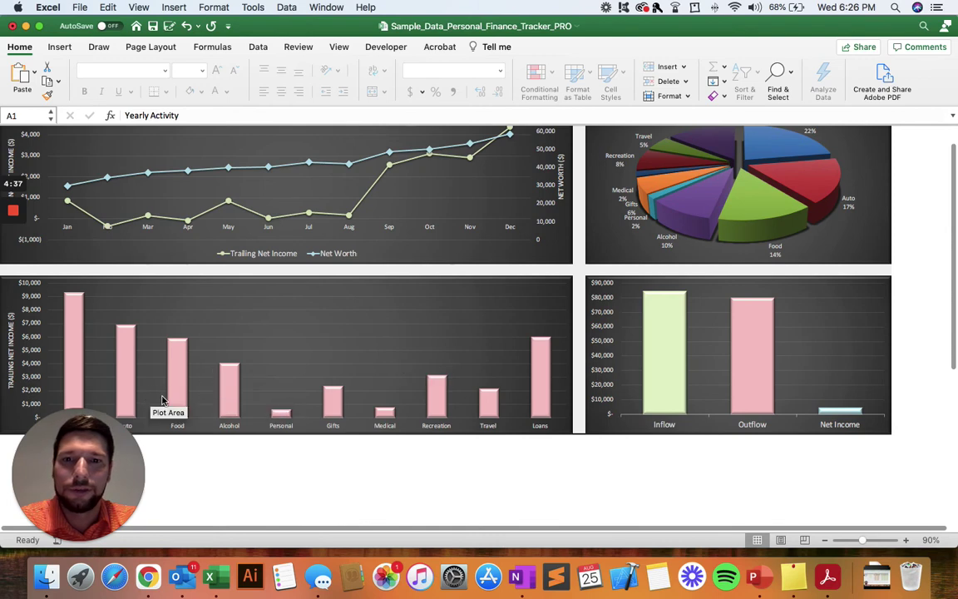
scroll(337, 399, "up", 3)
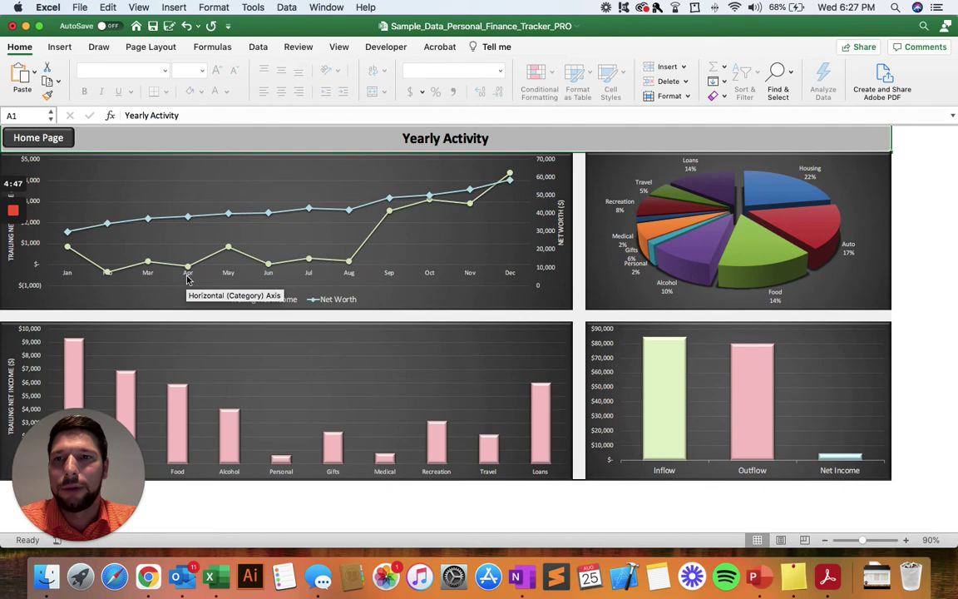
left_click(52, 140)
left_click(517, 366)
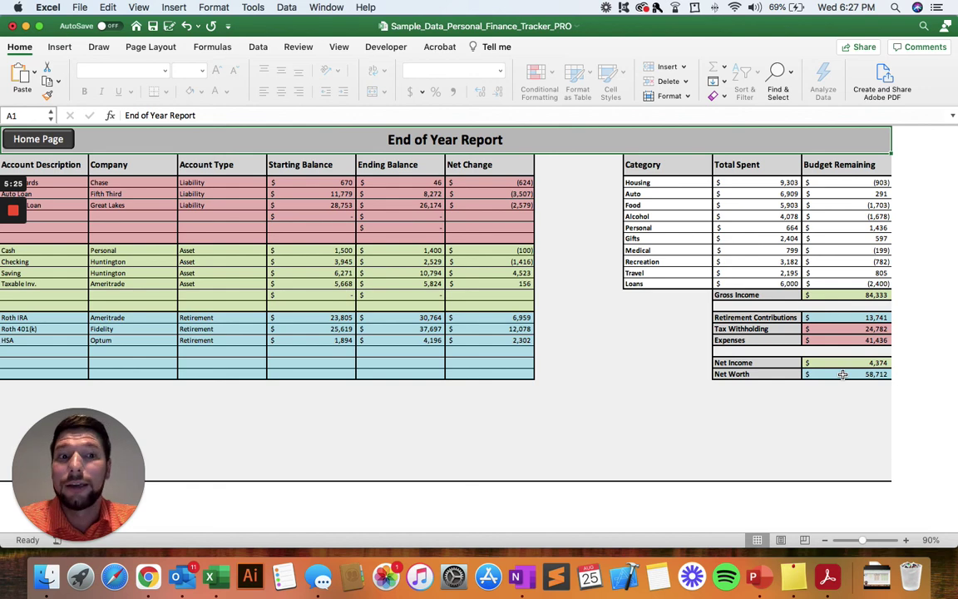
left_click(48, 137)
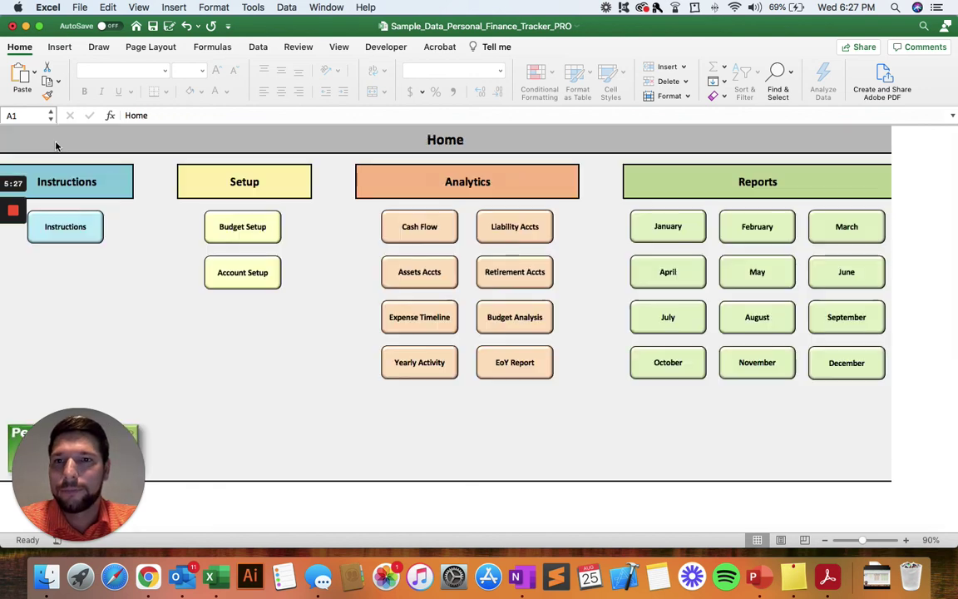